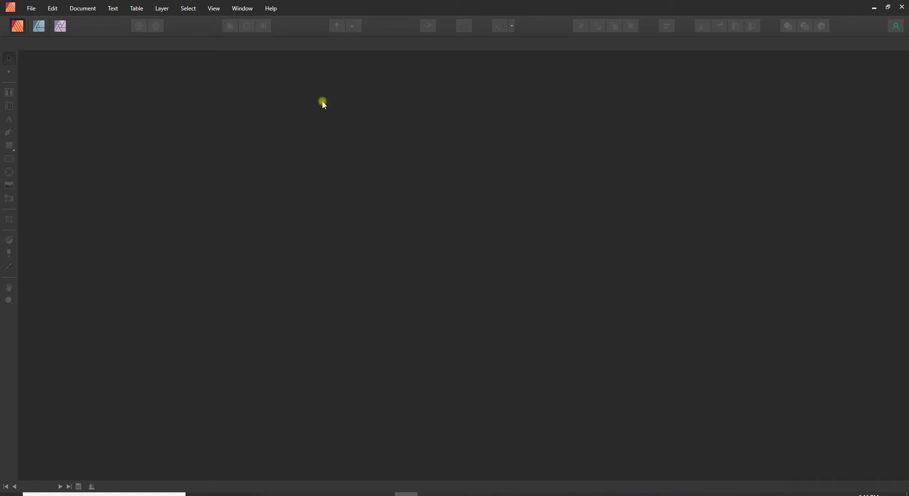
Show the Pages and Layers panels in the studio from View > Studio
{"action": "left_click", "coordinate": [215, 9]}
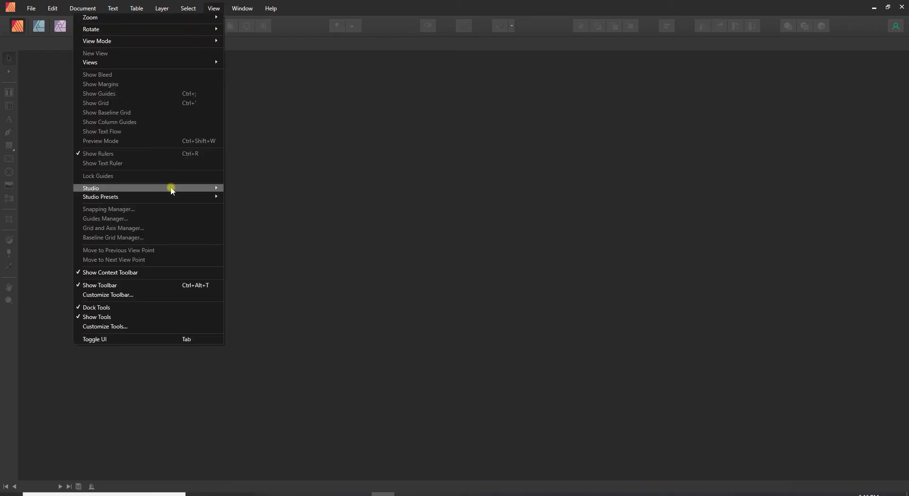
{"action": "mouse_move", "coordinate": [173, 192]}
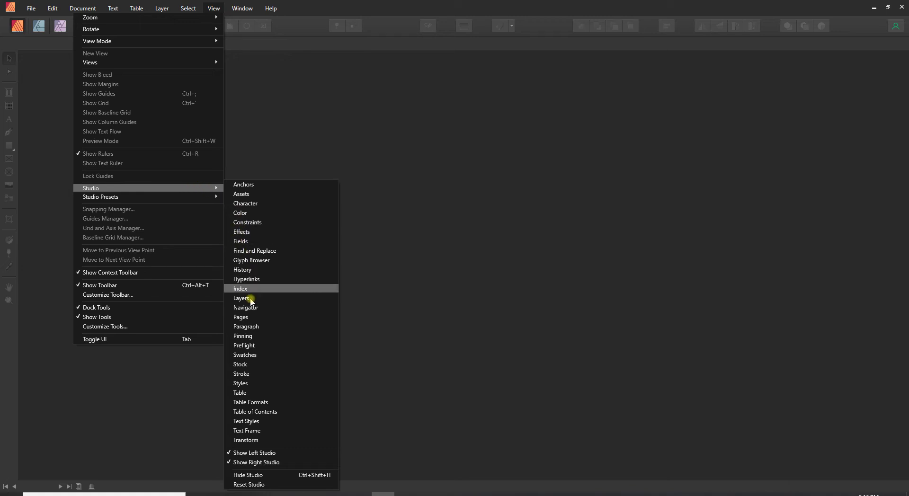
{"action": "left_click", "coordinate": [245, 321]}
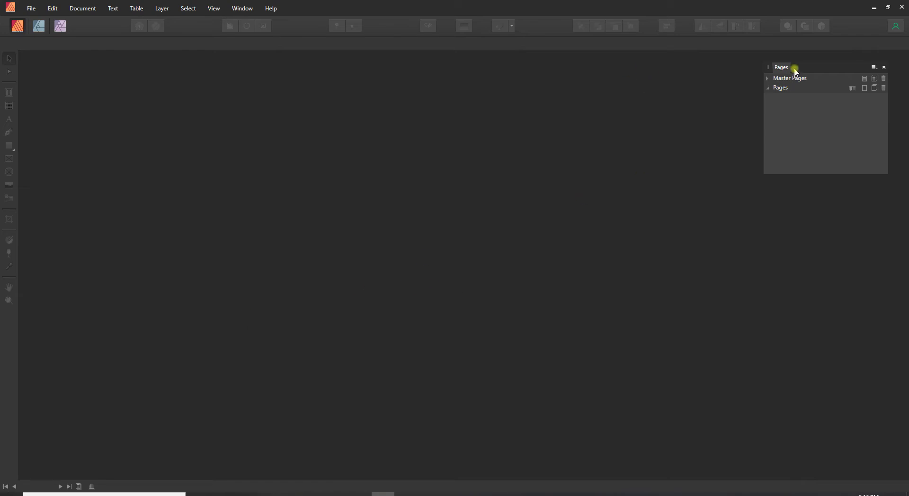
{"action": "left_click", "coordinate": [214, 8]}
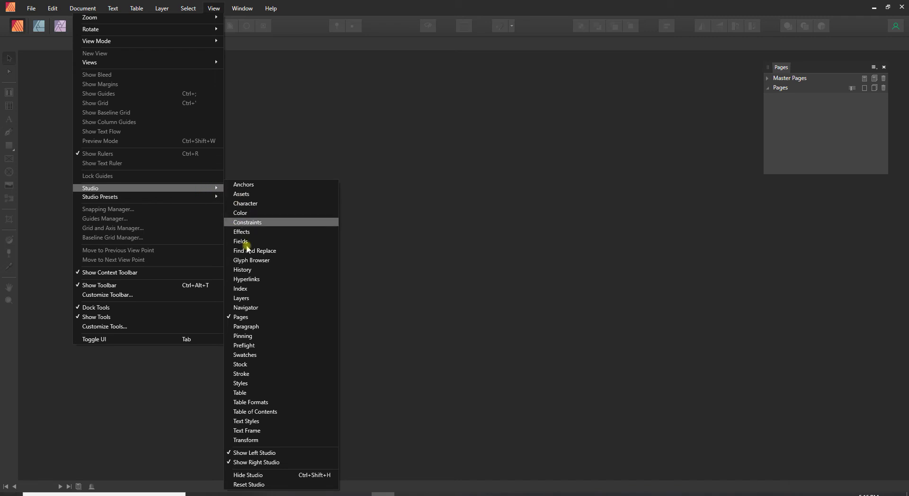
{"action": "left_click", "coordinate": [242, 298]}
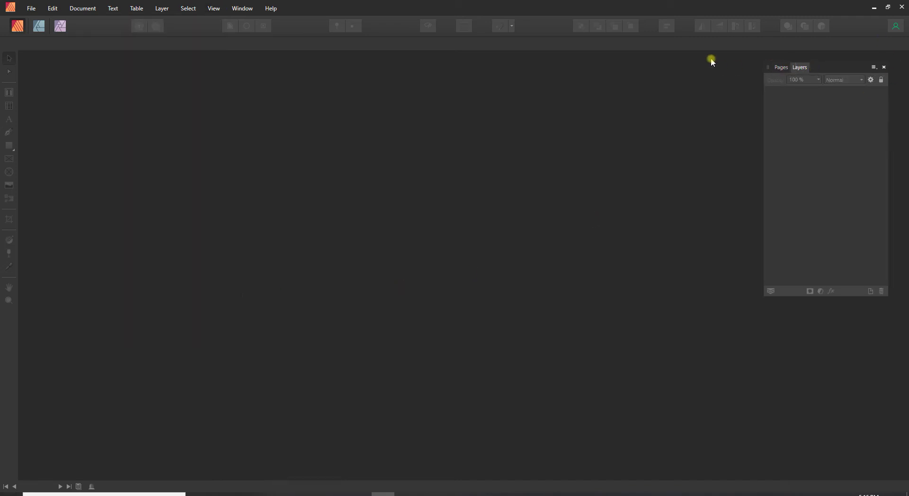
Add the Character and Paragraph panels to the same panel group
{"action": "left_click", "coordinate": [219, 10]}
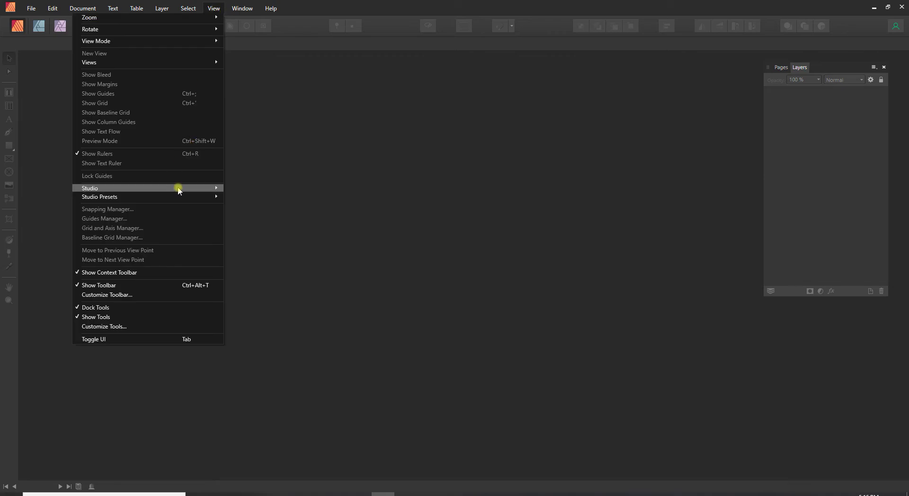
{"action": "mouse_move", "coordinate": [181, 190]}
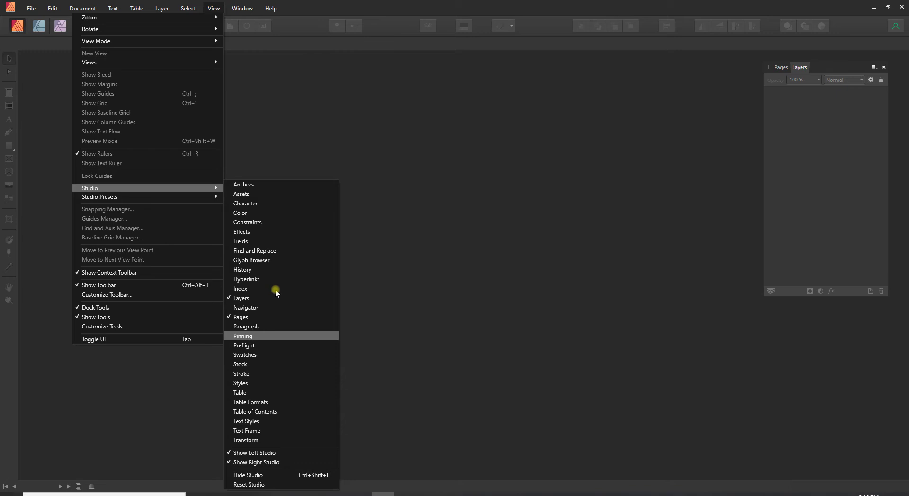
{"action": "left_click", "coordinate": [266, 205]}
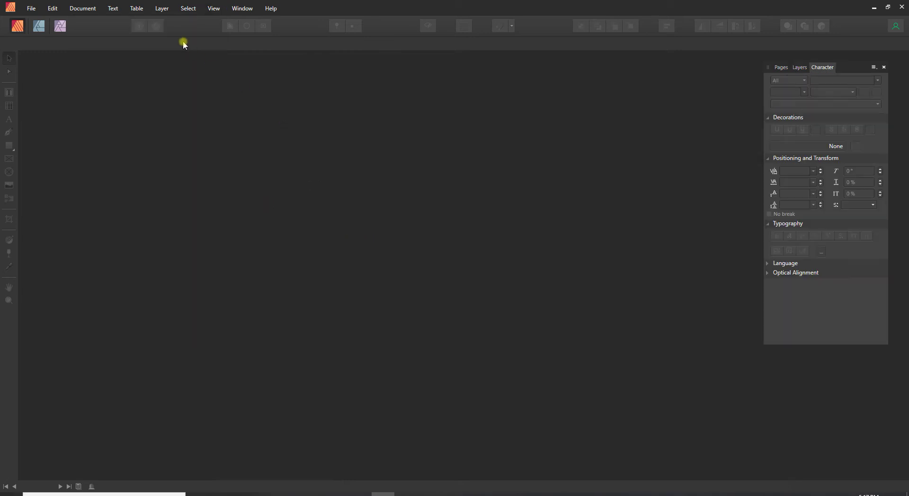
{"action": "left_click", "coordinate": [214, 8]}
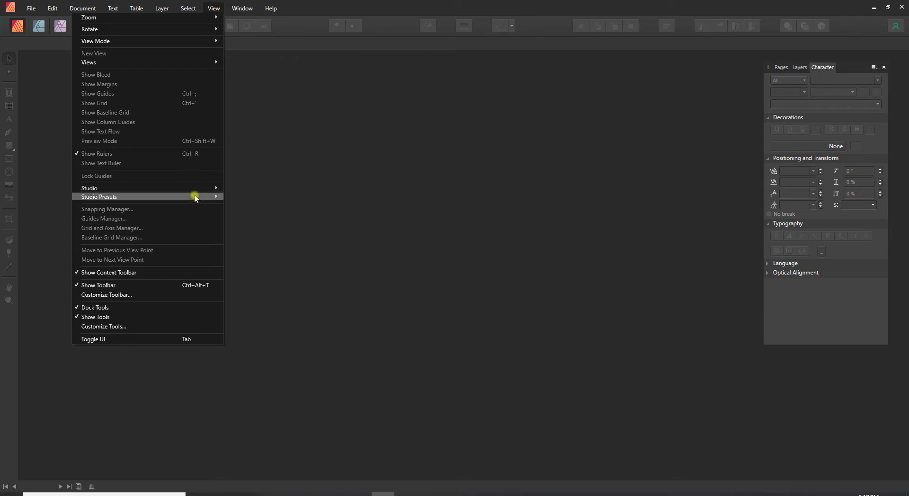
{"action": "mouse_move", "coordinate": [199, 189]}
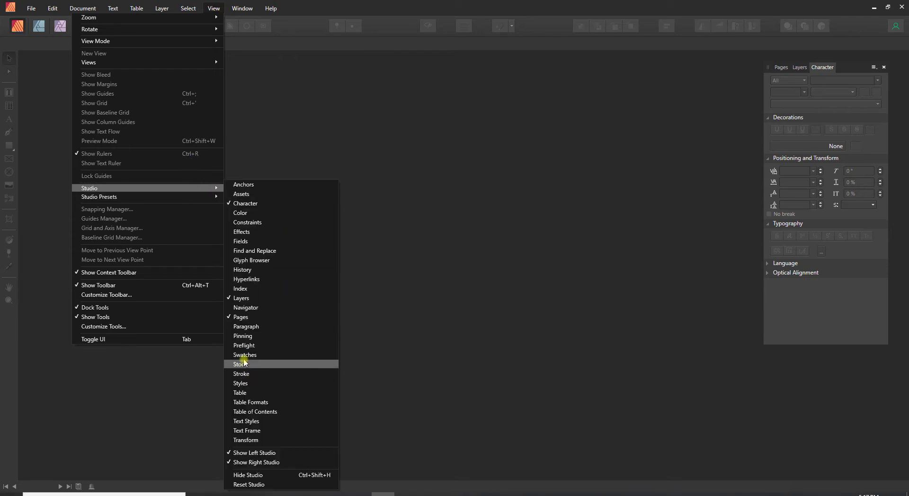
{"action": "left_click", "coordinate": [250, 327]}
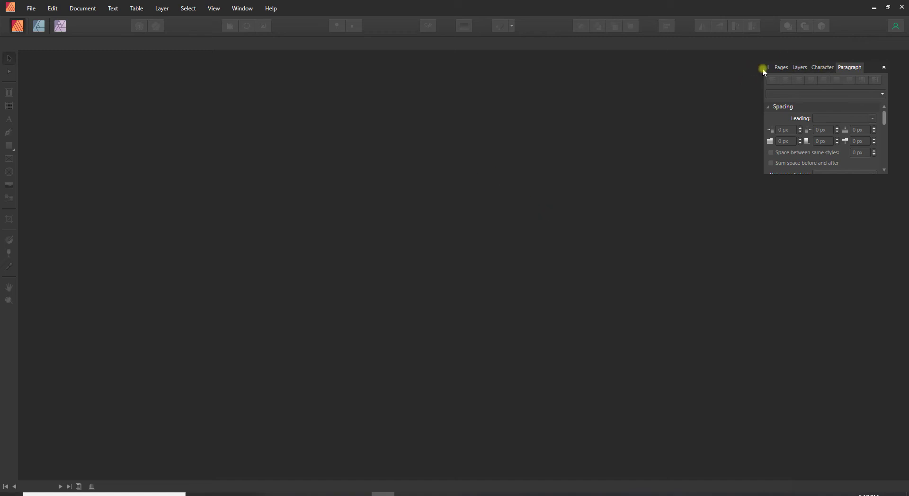
Add the Transform panel below Paragraph and enlarge the Paragraph panel
{"action": "left_click", "coordinate": [210, 9]}
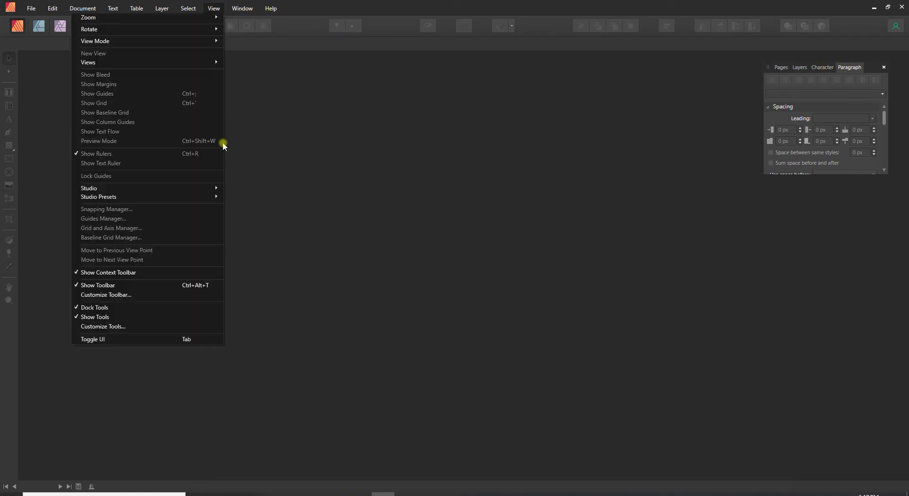
{"action": "mouse_move", "coordinate": [204, 188]}
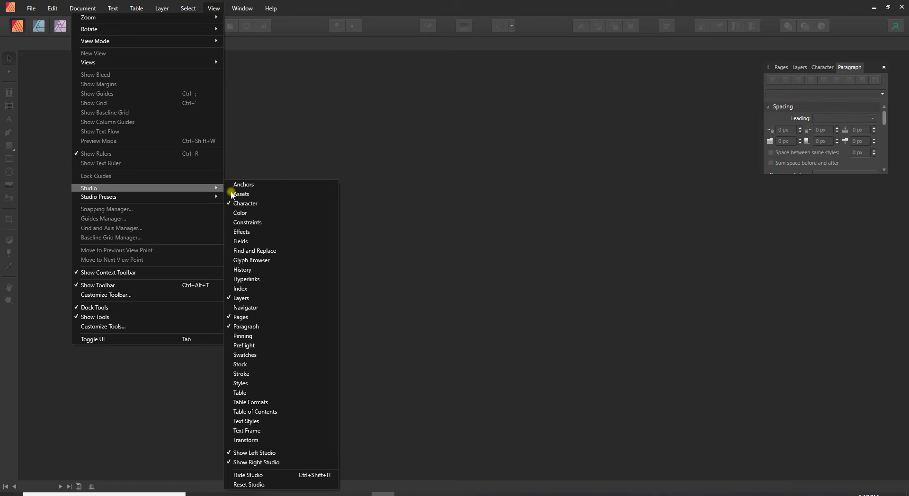
{"action": "left_click", "coordinate": [246, 441]}
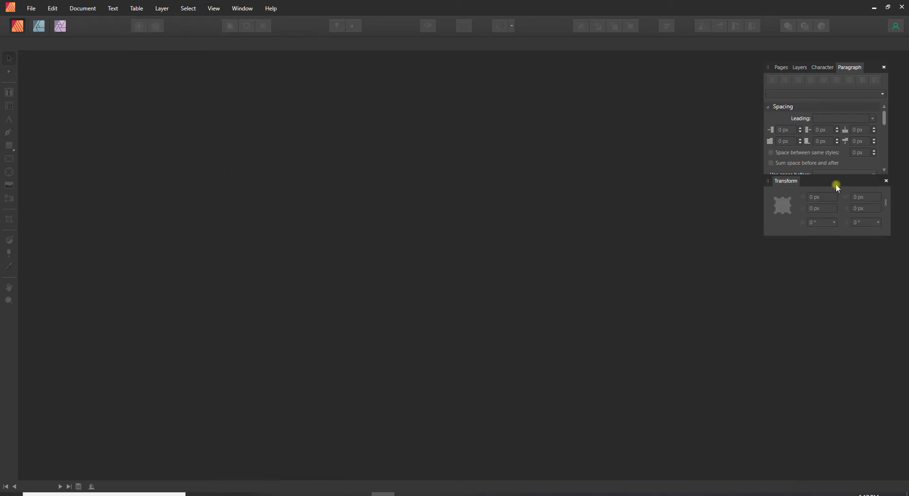
{"action": "mouse_move", "coordinate": [836, 188]}
{"action": "left_mouse_down"}
{"action": "mouse_move", "coordinate": [834, 231]}
{"action": "mouse_move", "coordinate": [839, 201]}
{"action": "left_mouse_up"}
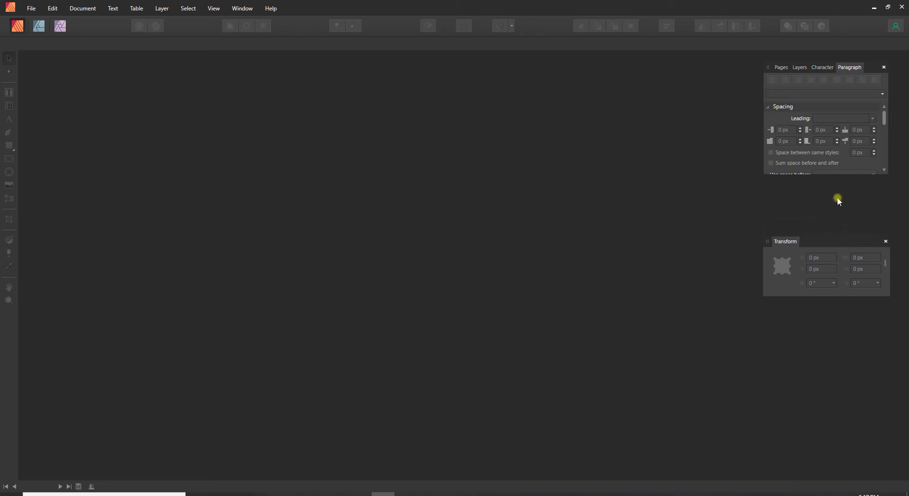
{"action": "scroll", "coordinate": [836, 174], "scroll_direction": "down", "scroll_amount": 1}
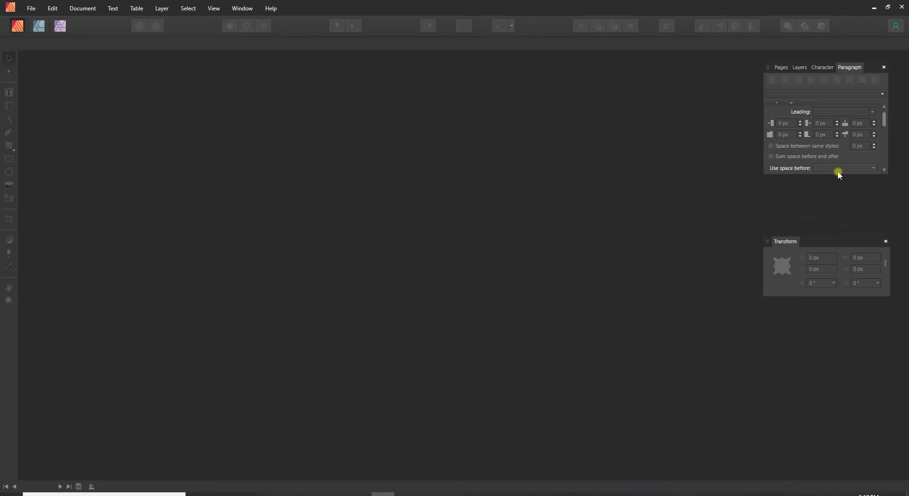
{"action": "left_click_drag", "start_coordinate": [839, 173], "coordinate": [841, 223]}
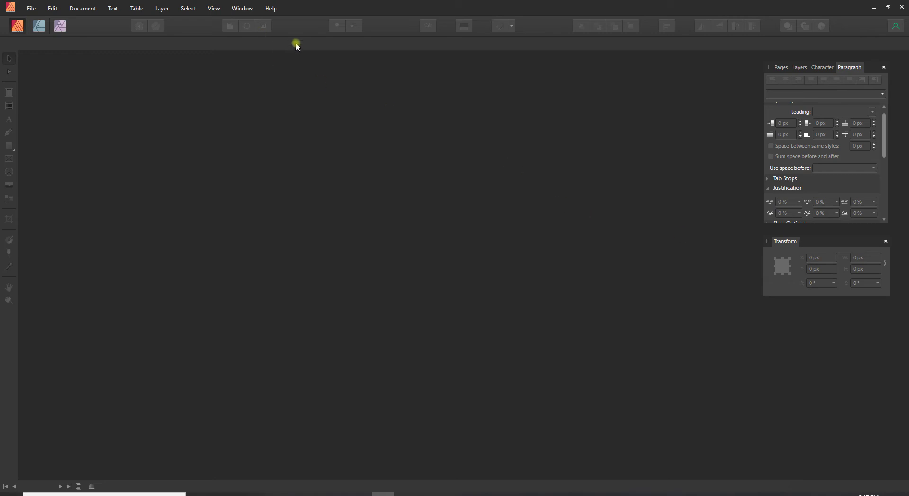
Add the Color, Swatches and Stroke panels to the studio
{"action": "left_click", "coordinate": [212, 9]}
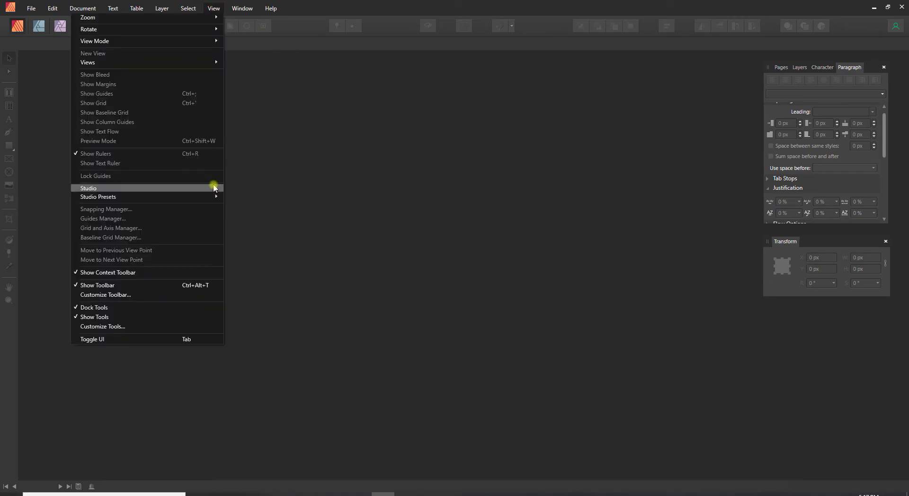
{"action": "mouse_move", "coordinate": [214, 187]}
{"action": "left_click", "coordinate": [245, 213]}
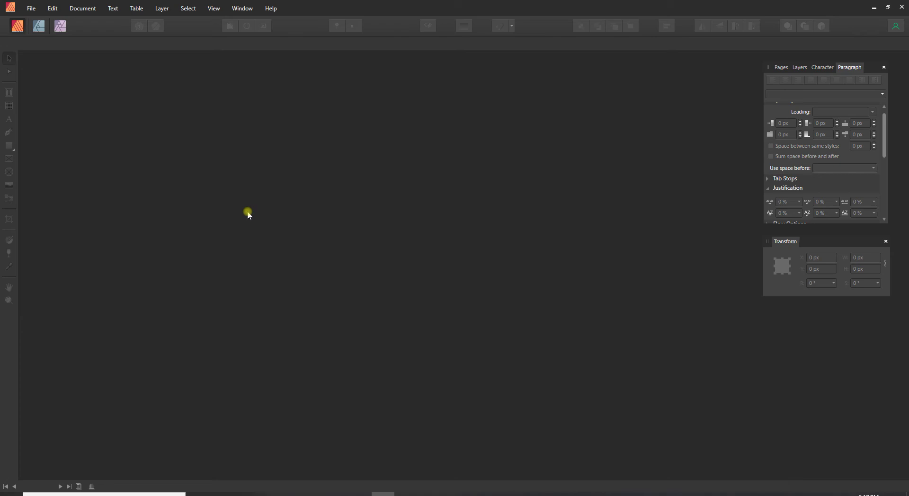
{"action": "left_click", "coordinate": [218, 6]}
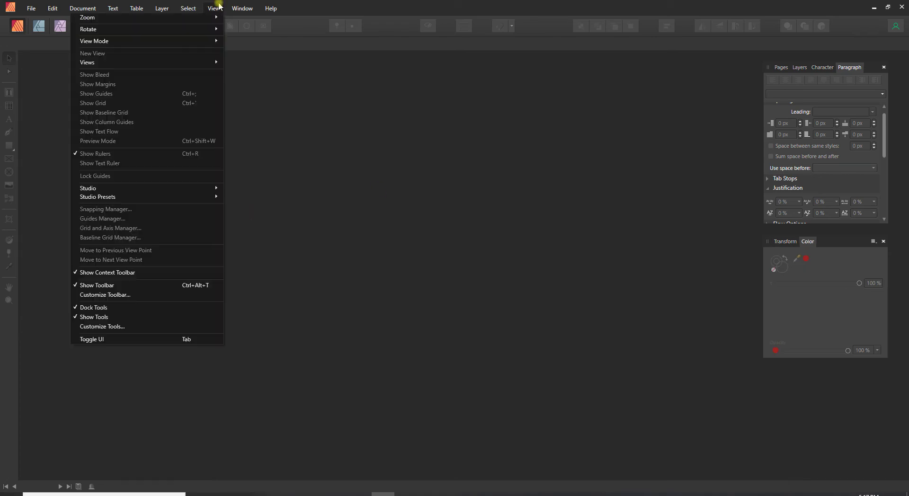
{"action": "mouse_move", "coordinate": [187, 188]}
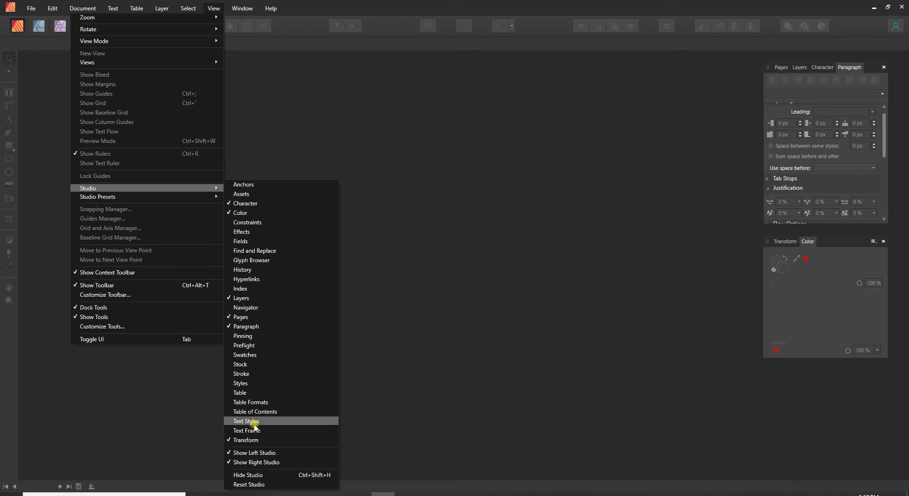
{"action": "left_click", "coordinate": [257, 355]}
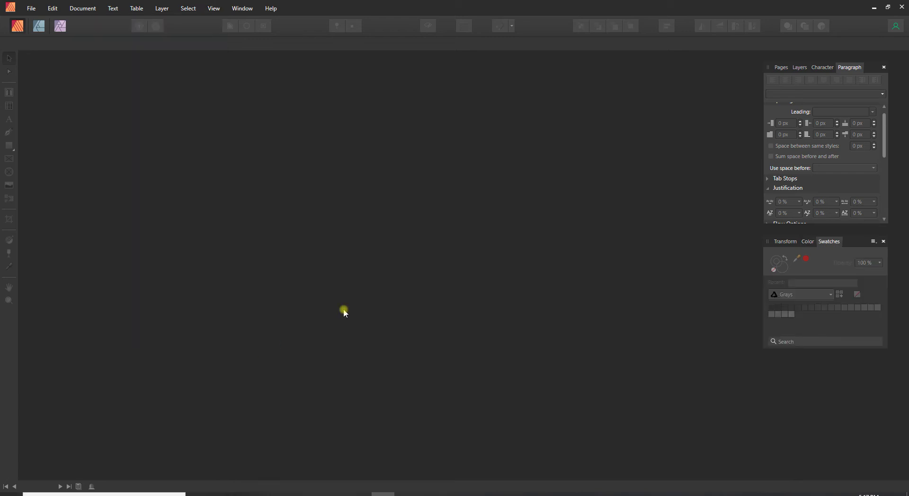
{"action": "left_click", "coordinate": [213, 9]}
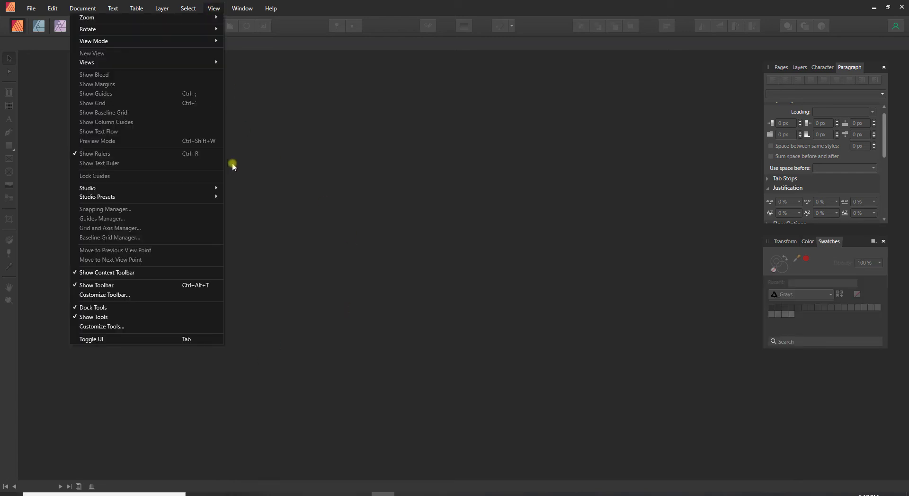
{"action": "mouse_move", "coordinate": [202, 187]}
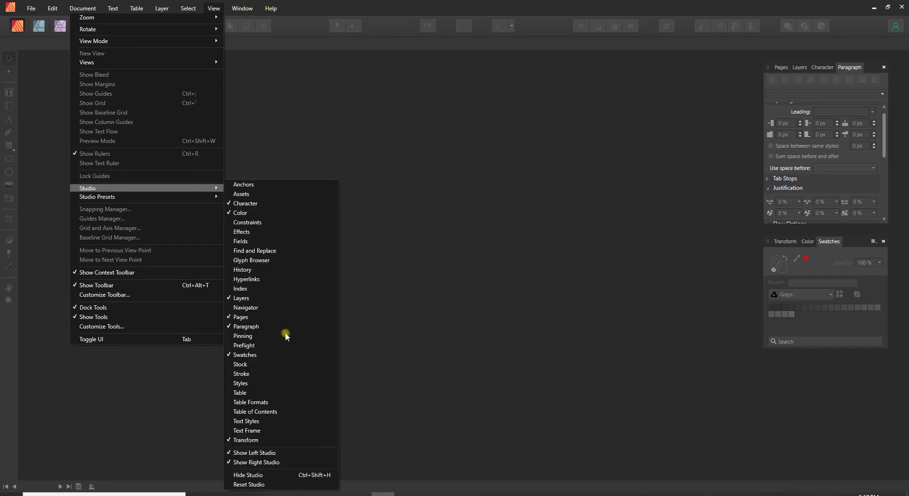
{"action": "left_click", "coordinate": [258, 375]}
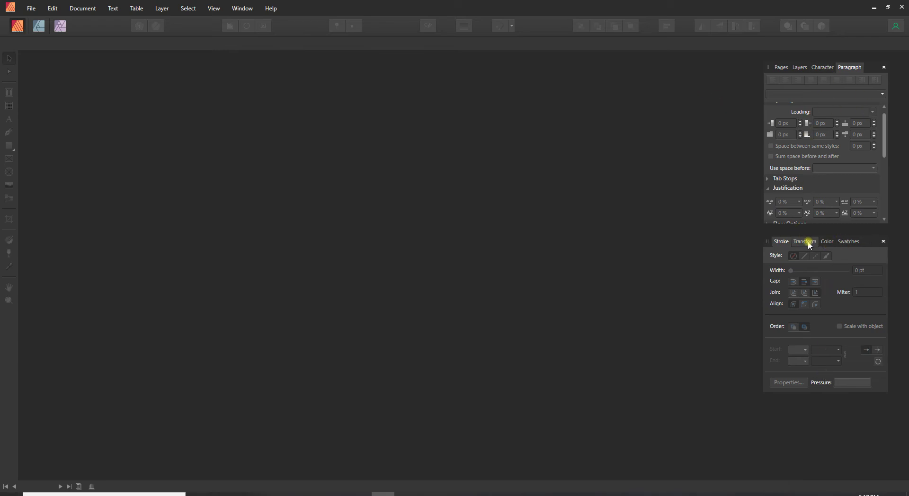
Move Transform to the front of its group and pull Paragraph and Character out of the dock
{"action": "left_click_drag", "start_coordinate": [809, 244], "coordinate": [785, 241]}
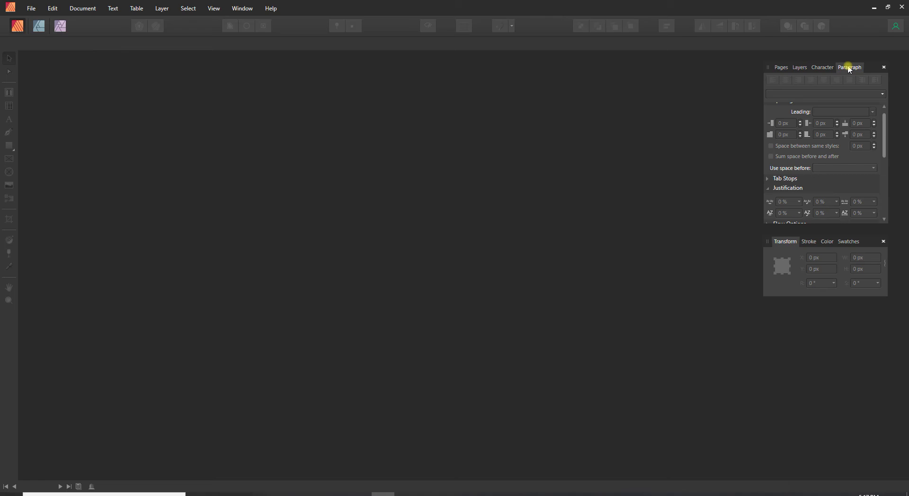
{"action": "left_click_drag", "start_coordinate": [849, 68], "coordinate": [637, 134]}
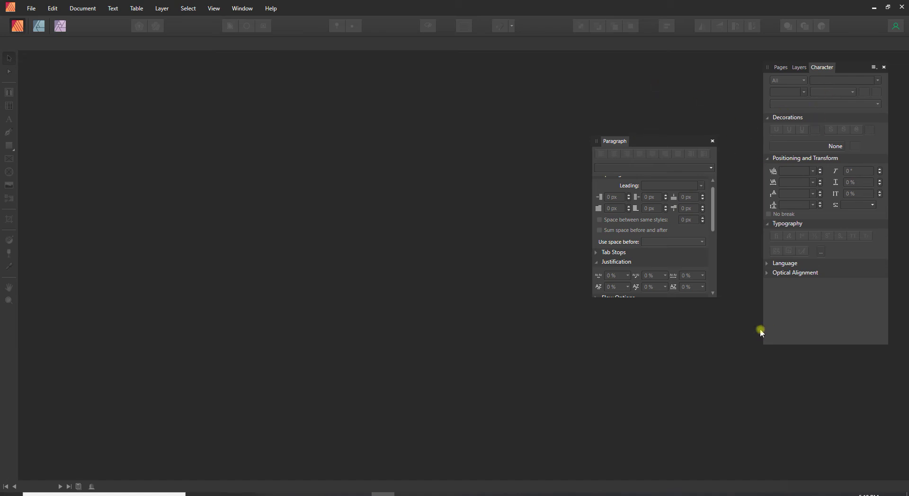
{"action": "left_click_drag", "start_coordinate": [829, 67], "coordinate": [472, 67]}
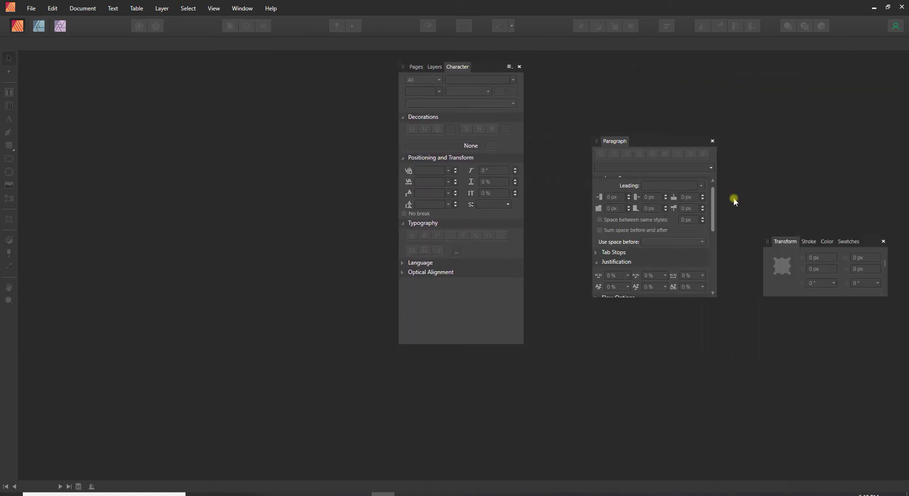
{"action": "left_click_drag", "start_coordinate": [664, 142], "coordinate": [858, 256]}
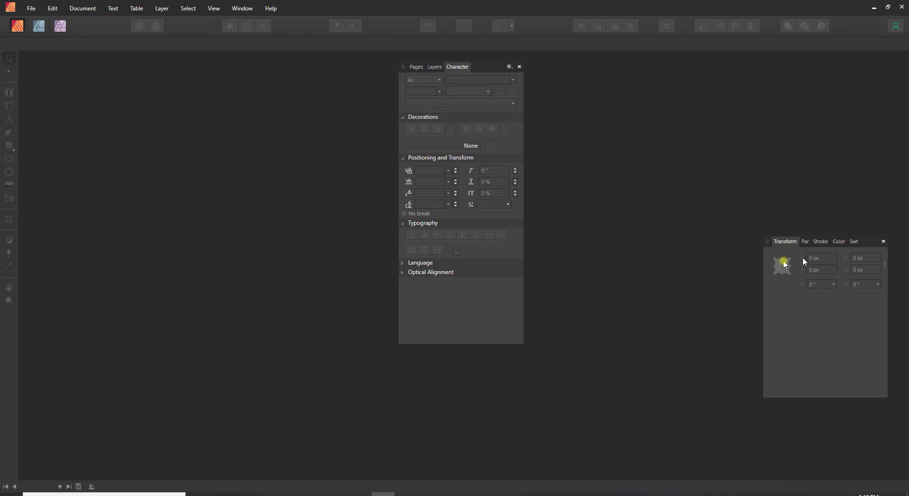
{"action": "mouse_move", "coordinate": [785, 264]}
{"action": "left_mouse_down"}
{"action": "mouse_move", "coordinate": [769, 299]}
{"action": "mouse_move", "coordinate": [783, 274]}
{"action": "mouse_move", "coordinate": [743, 252]}
{"action": "mouse_move", "coordinate": [865, 260]}
{"action": "mouse_move", "coordinate": [847, 231]}
{"action": "mouse_move", "coordinate": [852, 243]}
{"action": "left_mouse_up"}
Join Paragraph to the Pages/Layers/Character group, dock it above Swatches, and show Pages
{"action": "mouse_move", "coordinate": [570, 117]}
{"action": "left_mouse_down"}
{"action": "mouse_move", "coordinate": [549, 97]}
{"action": "mouse_move", "coordinate": [474, 67]}
{"action": "left_mouse_up"}
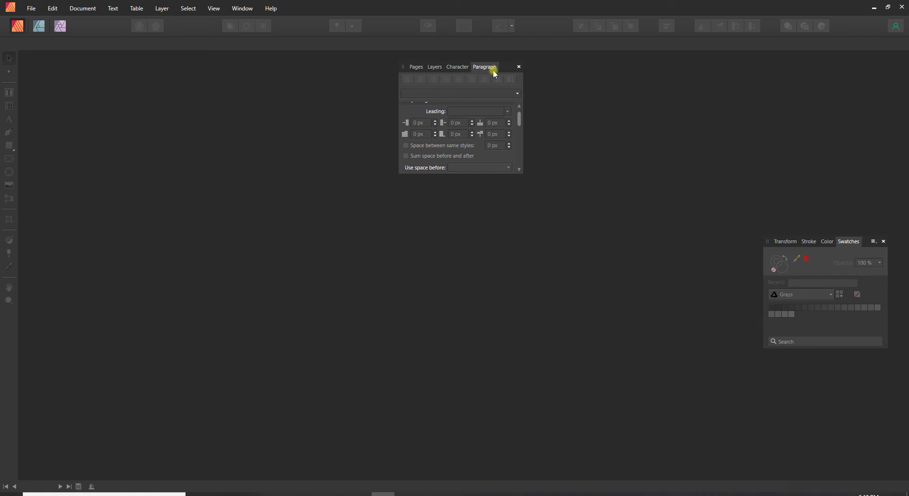
{"action": "left_click_drag", "start_coordinate": [535, 68], "coordinate": [875, 106]}
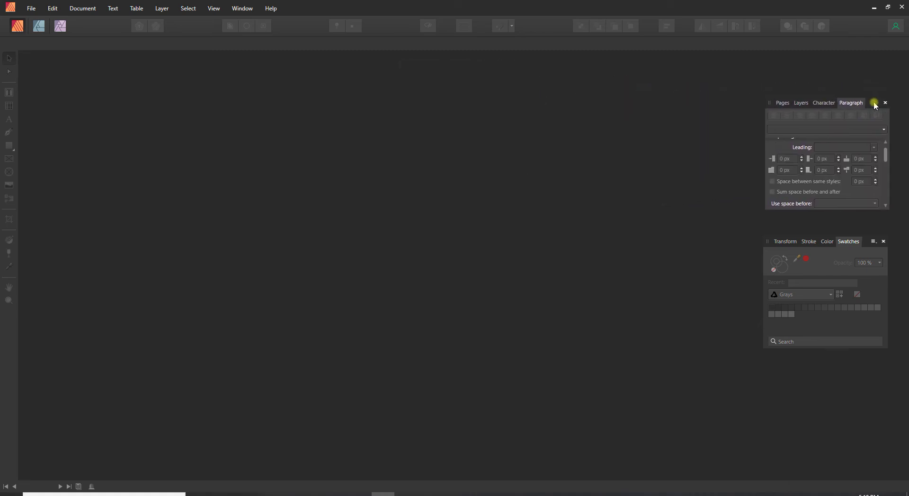
{"action": "left_click", "coordinate": [782, 103]}
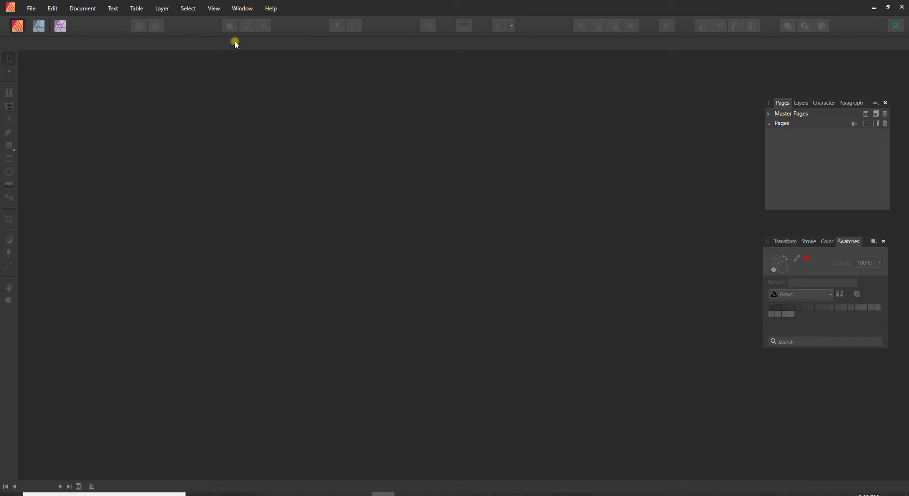
Save the current panel layout as a new studio preset under a custom name
{"action": "left_click", "coordinate": [213, 9]}
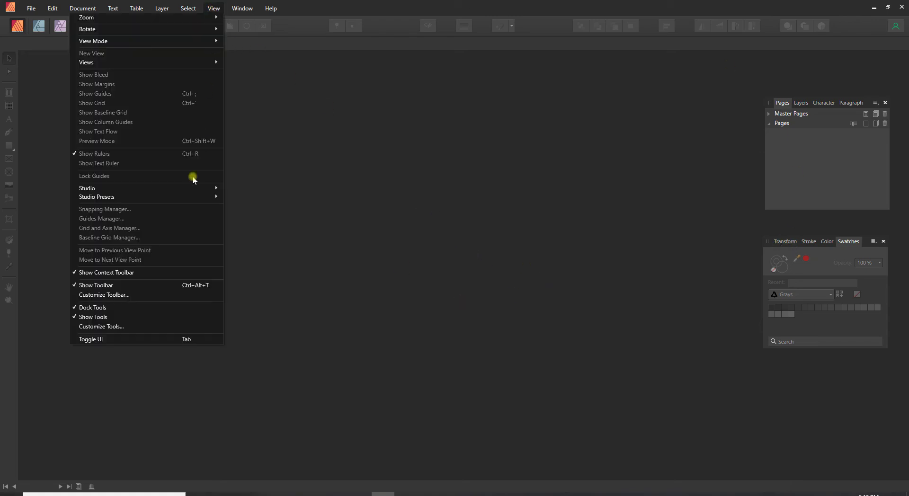
{"action": "mouse_move", "coordinate": [103, 199]}
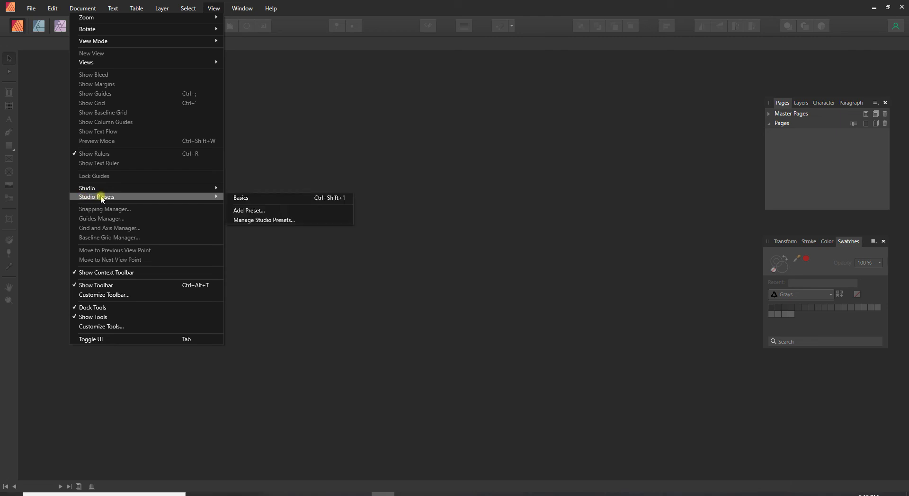
{"action": "left_click", "coordinate": [255, 213]}
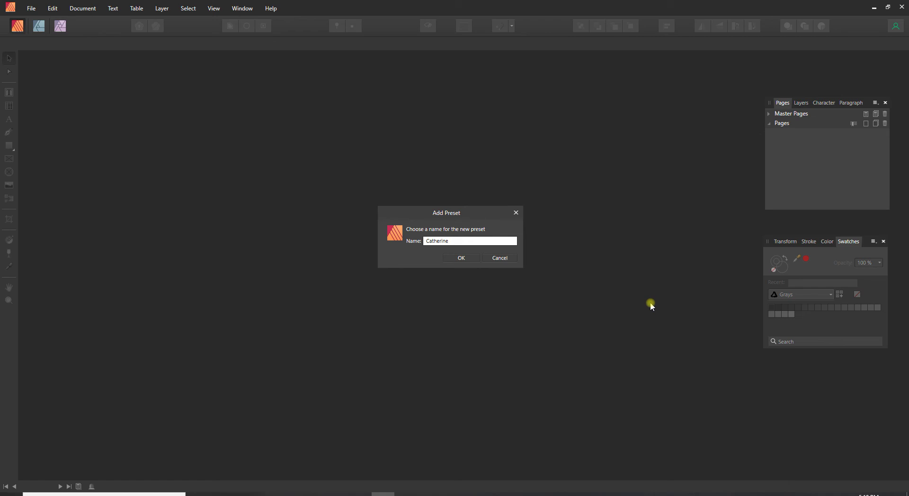
{"action": "type", "text": "Catherine's B"}
{"action": "left_click", "coordinate": [447, 260]}
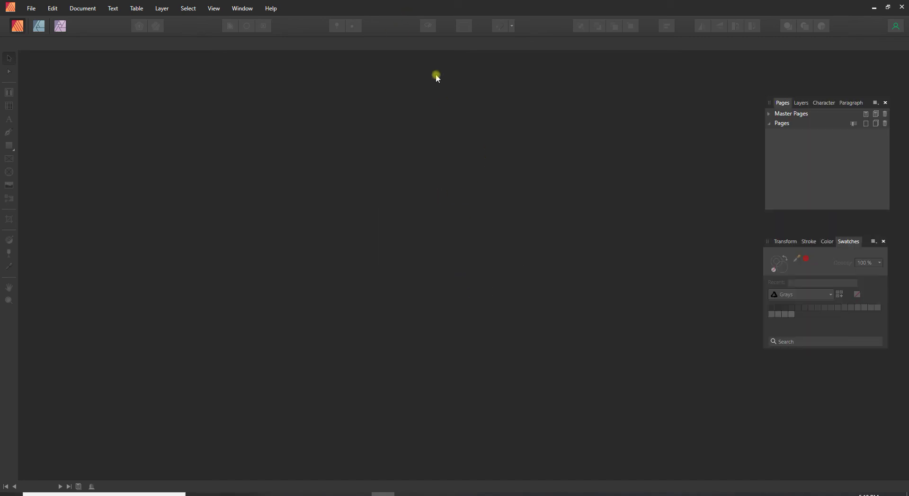
Apply the Basics studio preset and dock the Stroke and Transform panels beneath Swatches
{"action": "left_click", "coordinate": [213, 11]}
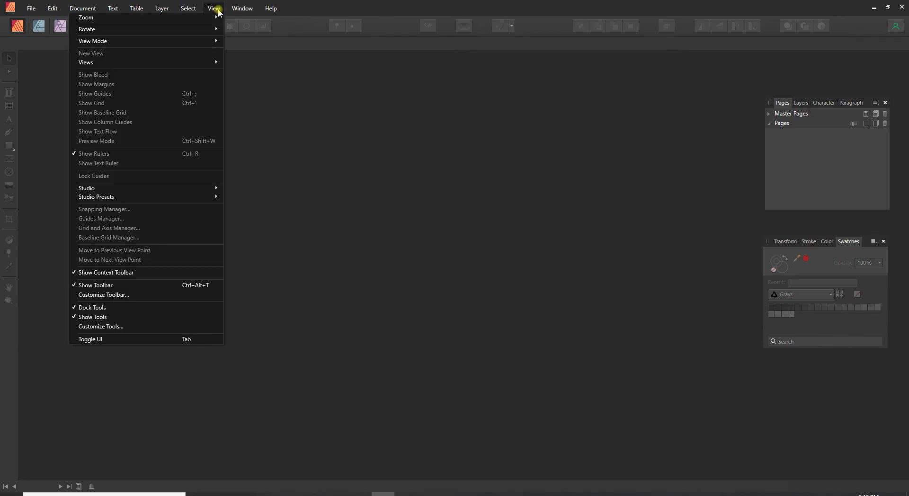
{"action": "mouse_move", "coordinate": [158, 200]}
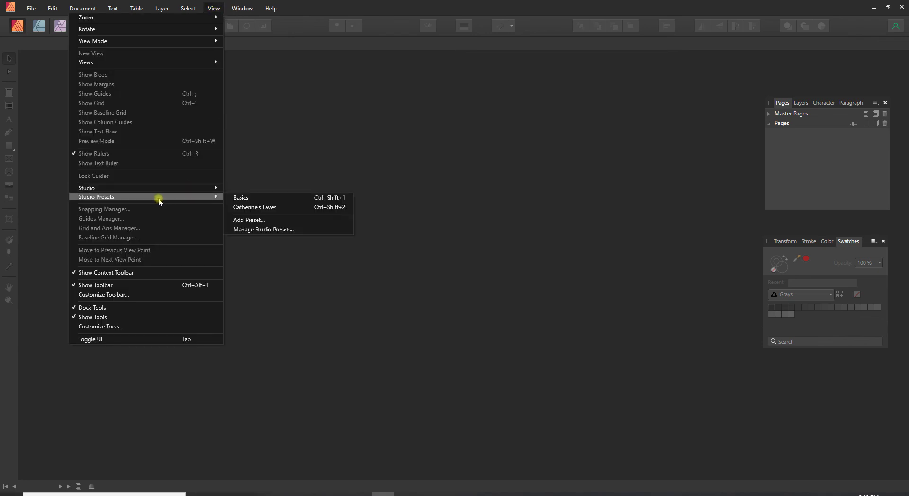
{"action": "left_click", "coordinate": [246, 199]}
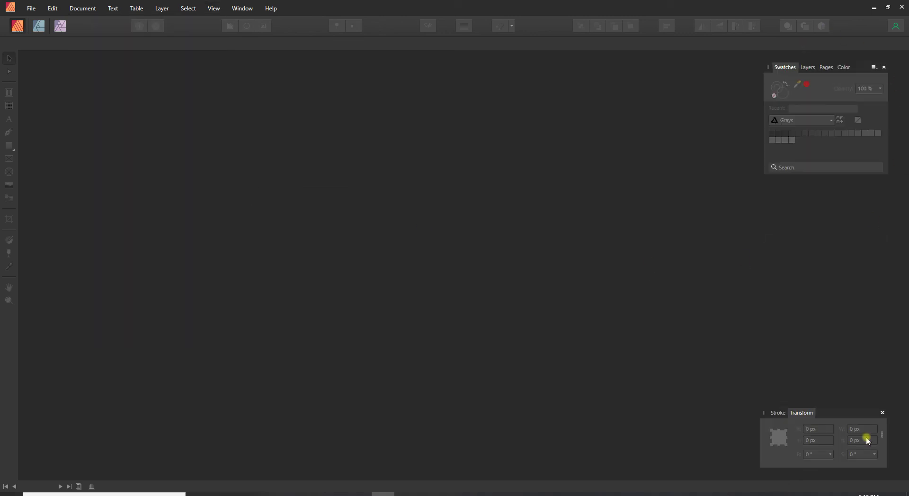
{"action": "mouse_move", "coordinate": [844, 415]}
{"action": "left_mouse_down"}
{"action": "mouse_move", "coordinate": [860, 183]}
{"action": "mouse_move", "coordinate": [850, 191]}
{"action": "mouse_move", "coordinate": [797, 189]}
{"action": "left_mouse_up"}
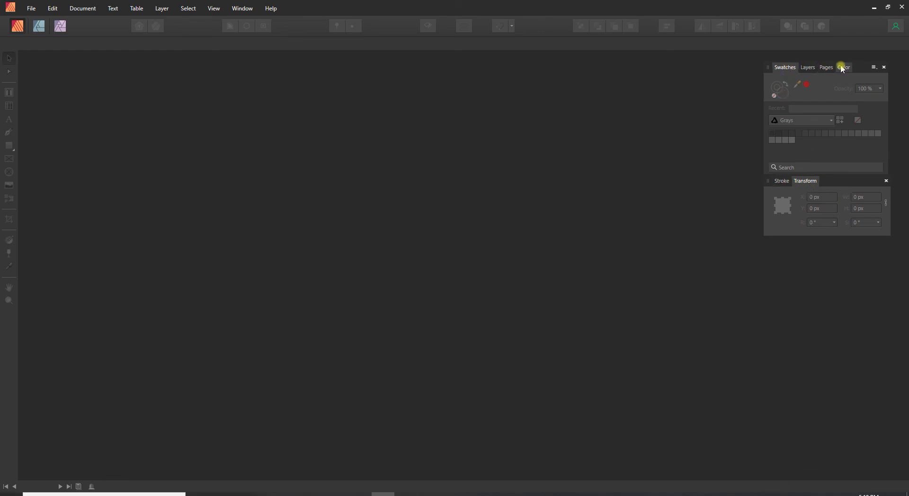
{"action": "left_click", "coordinate": [212, 8]}
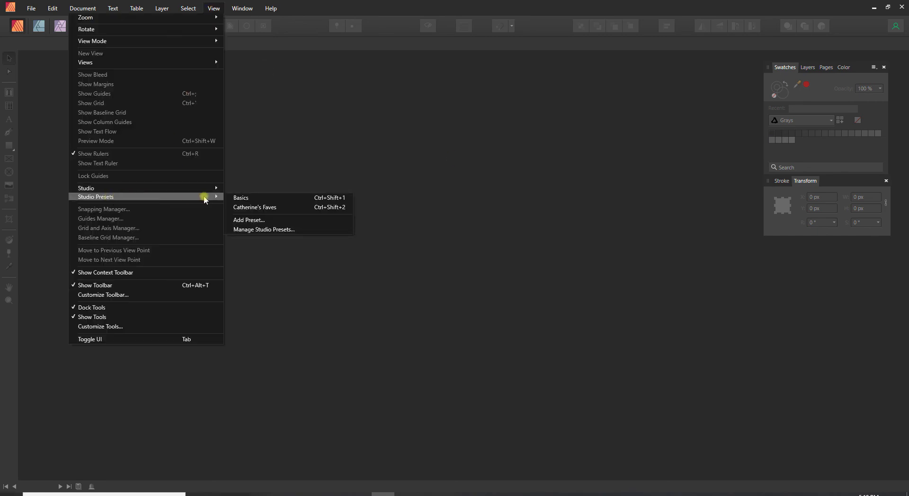
Apply the saved custom studio preset from View > Studio Presets
{"action": "left_click", "coordinate": [246, 209]}
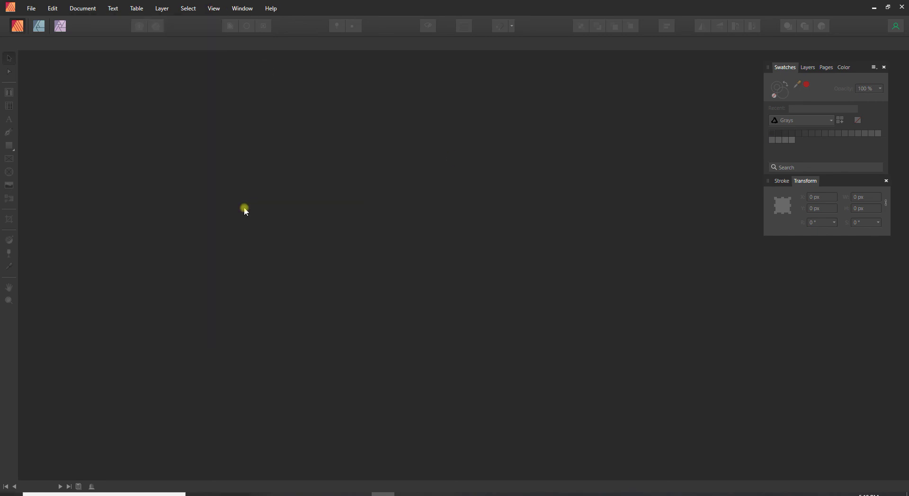